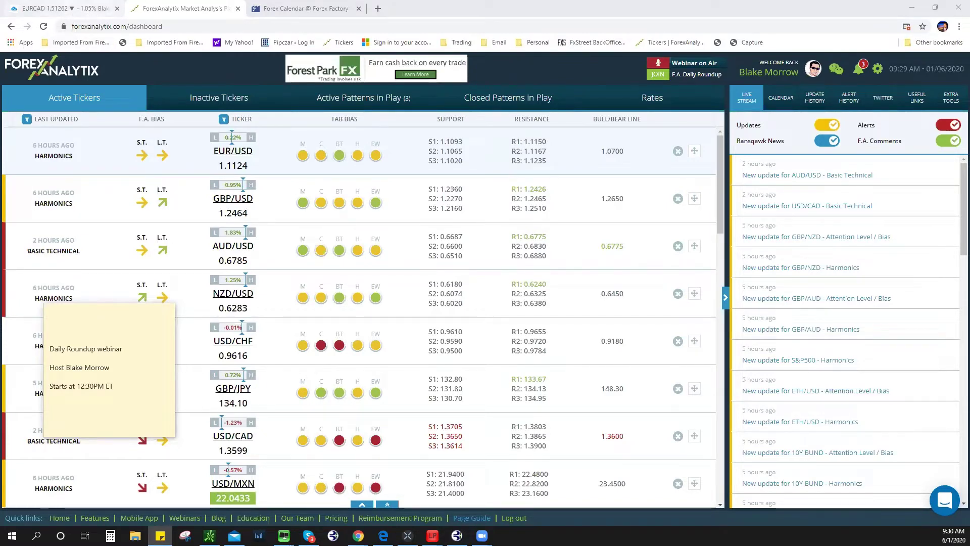
Switch from the ForexAnalytix dashboard to the EURCAD chart in TradingView
left_click(66, 8)
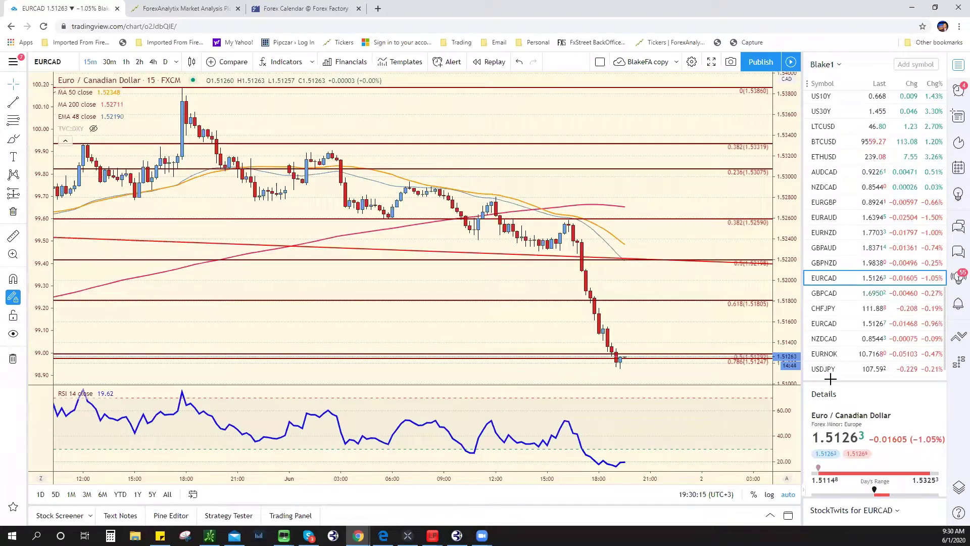
Put EURCAD on 1-hour candles, zoom out, and pull up EURAUD
left_click(126, 62)
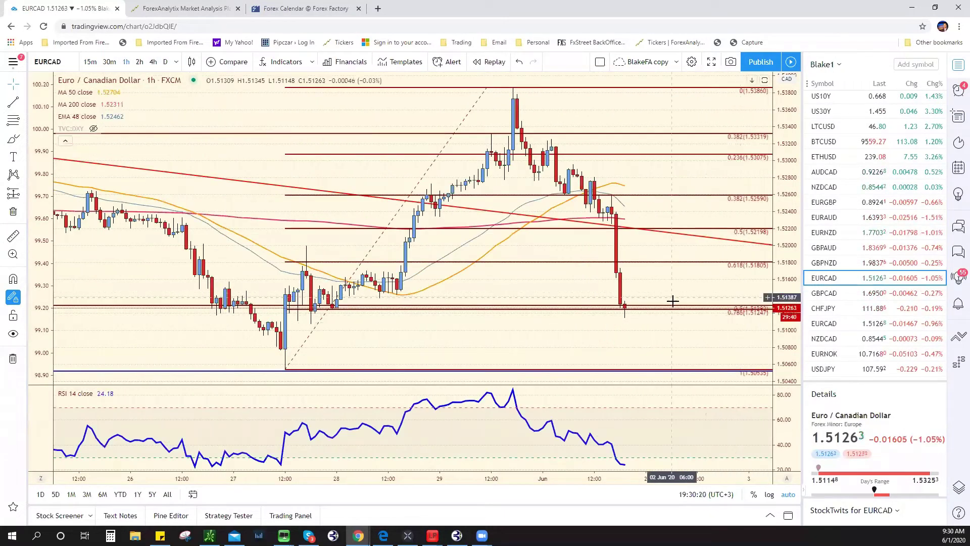
scroll(676, 303, "down", 3)
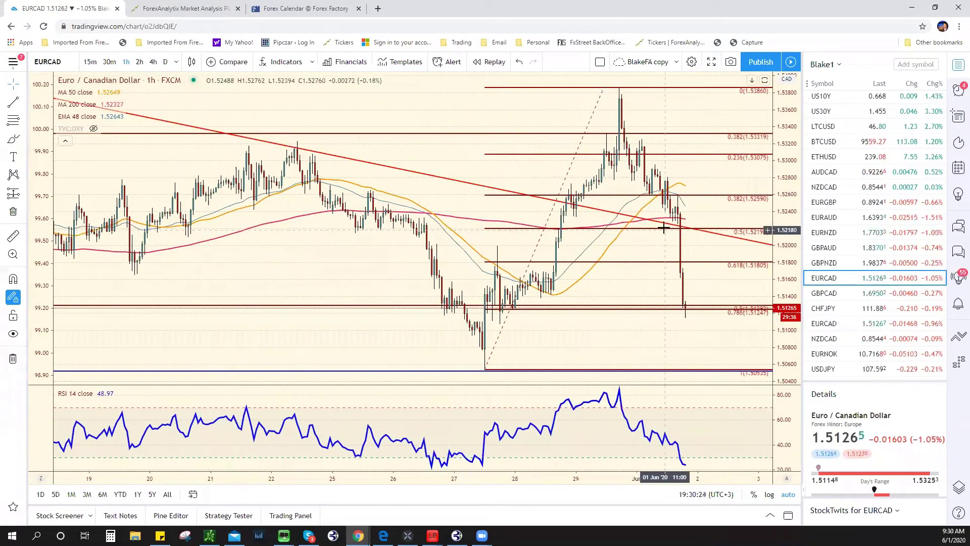
left_click(838, 218)
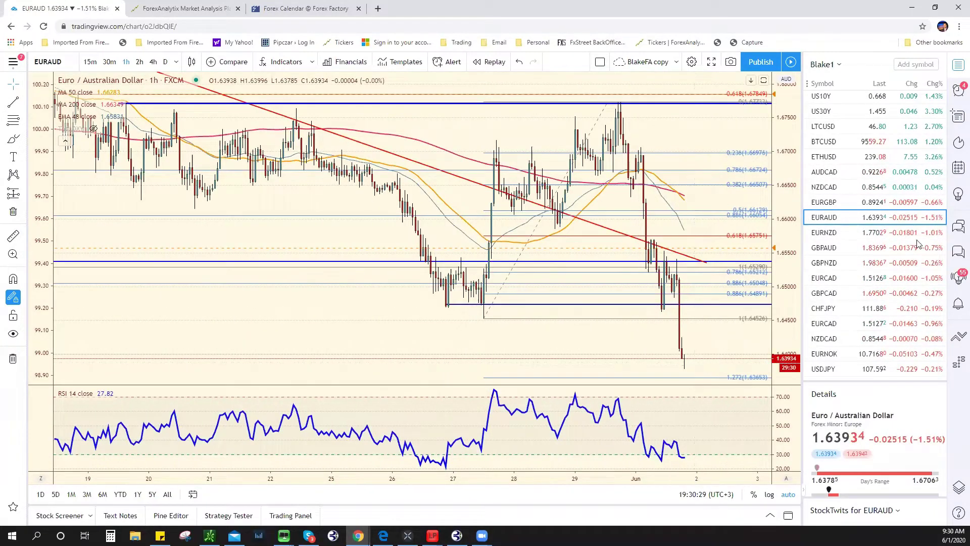
Load EURNZD and zoom its hourly chart in and out for a wider view
left_click(855, 235)
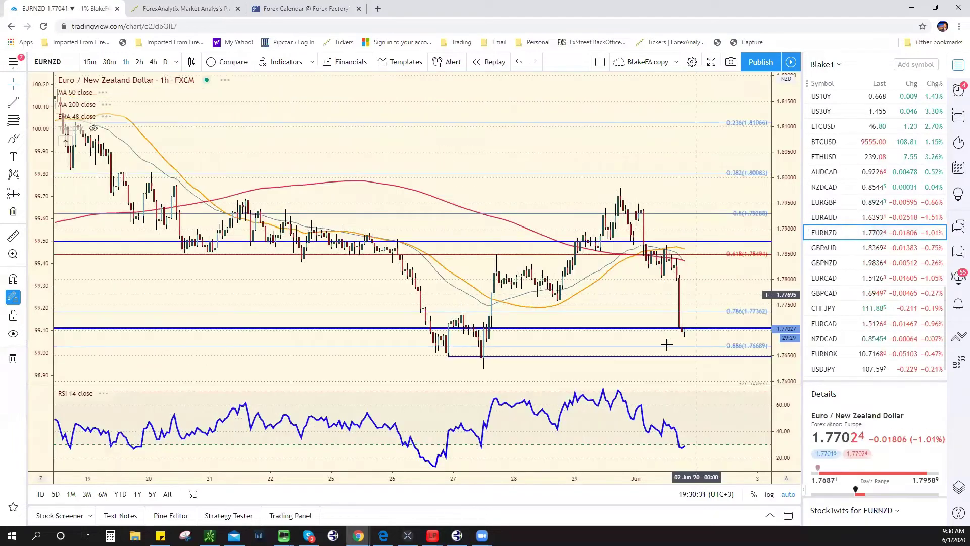
scroll(668, 348, "down", 3)
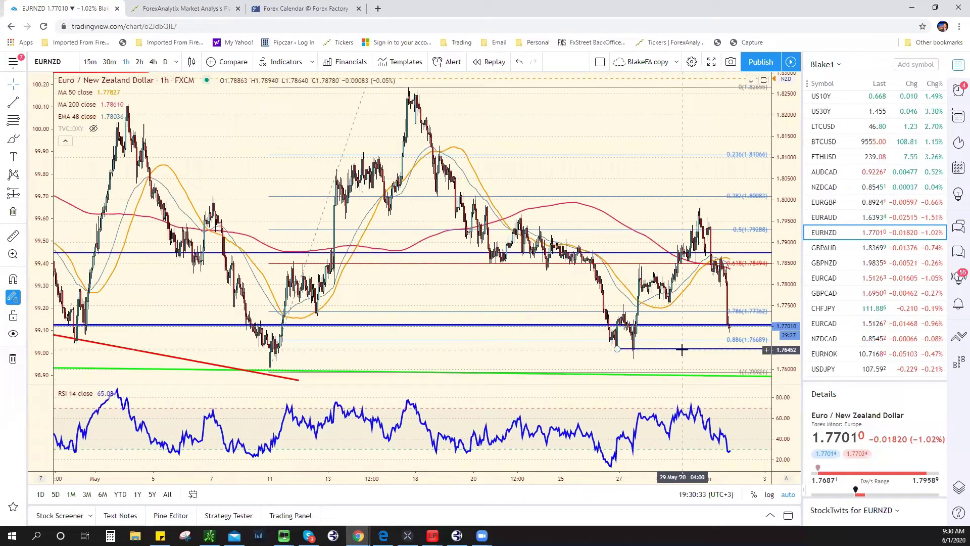
scroll(680, 348, "down", 2)
scroll(692, 343, "up", 2)
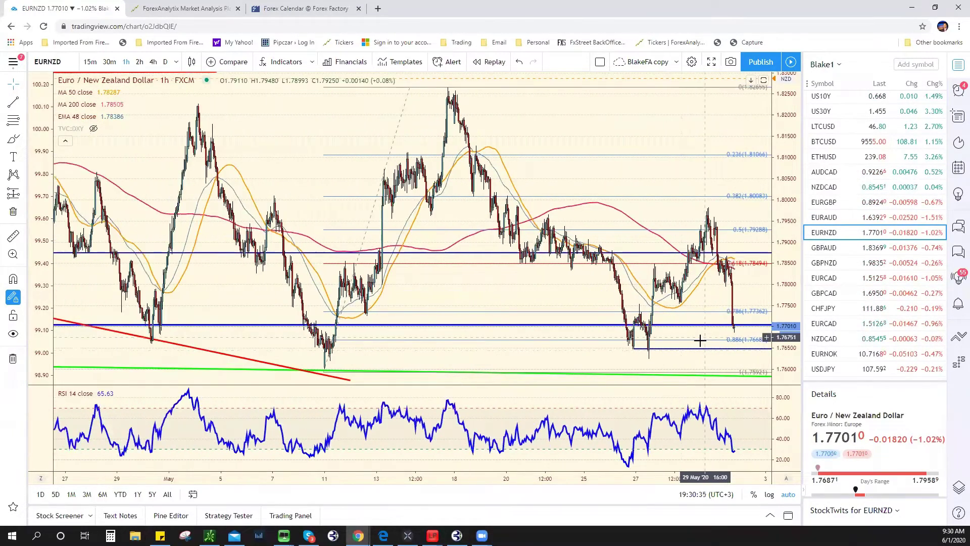
scroll(693, 347, "down", 5)
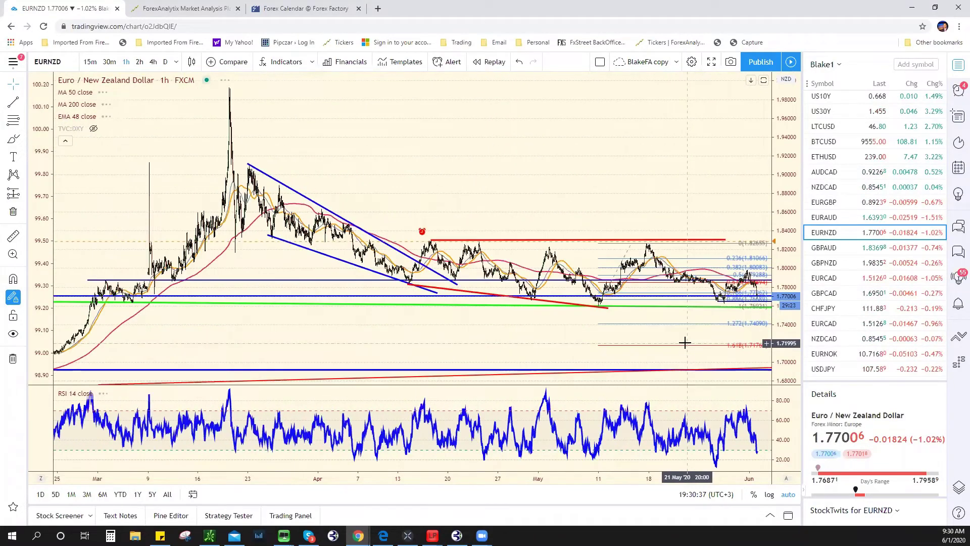
scroll(686, 347, "up", 5)
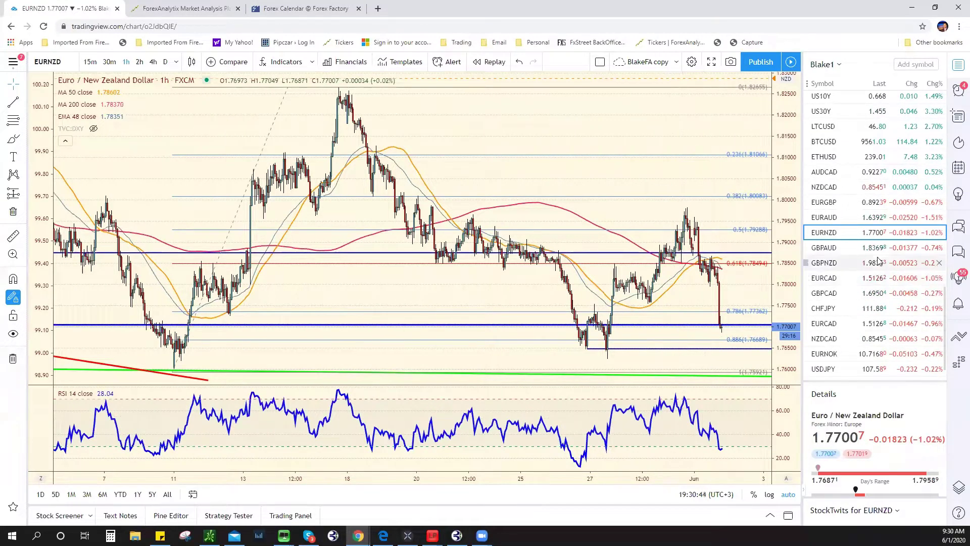
scroll(862, 143, "up", 10)
Flip through the EURUSD, GBPUSD and AUDUSD charts
left_click(859, 101)
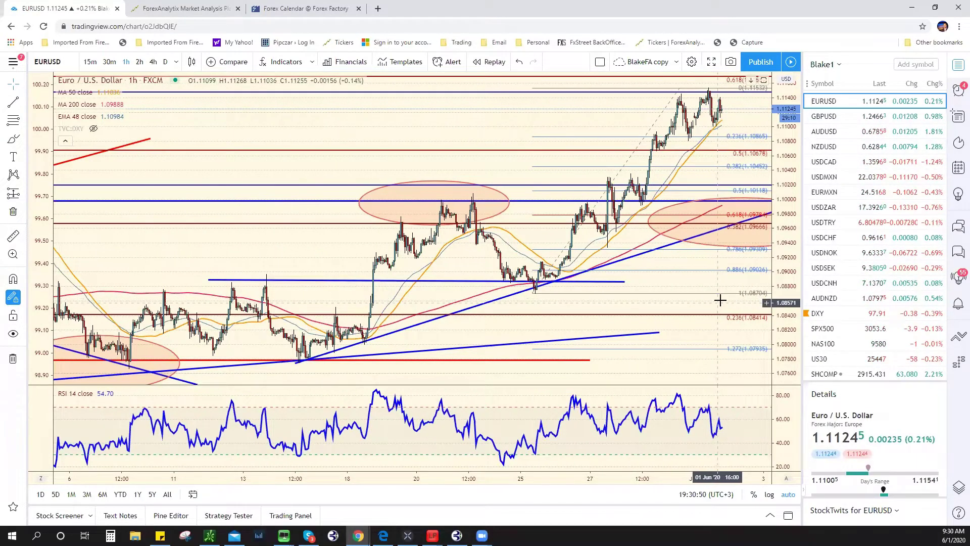
left_click(844, 119)
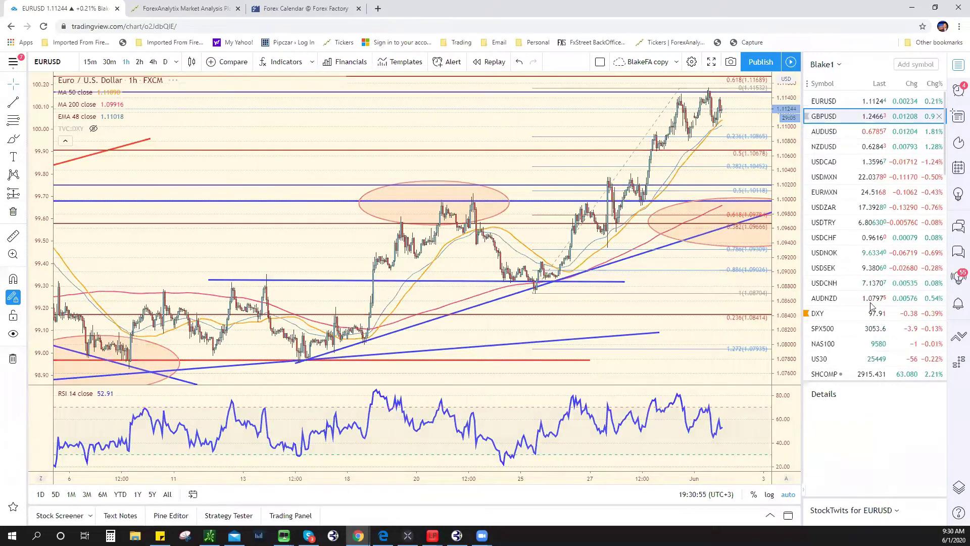
left_click(865, 132)
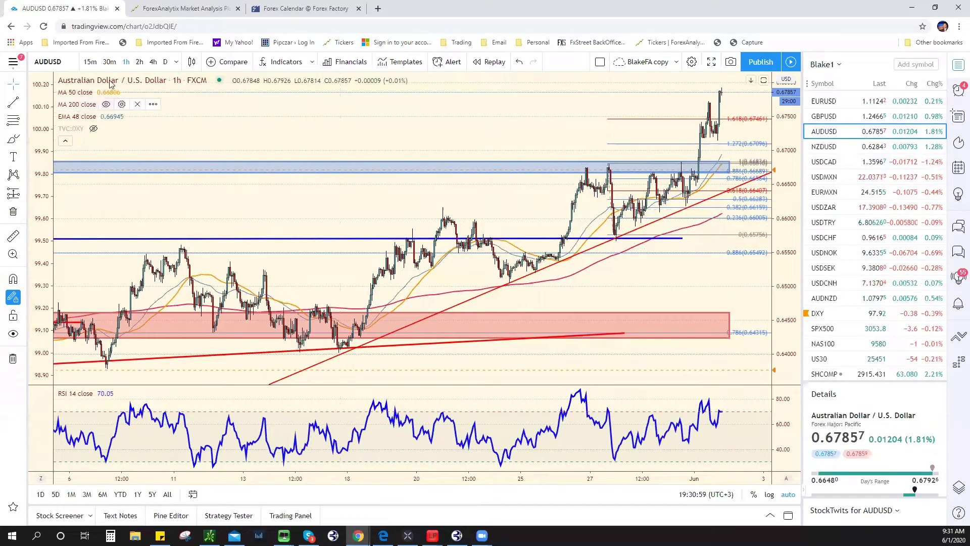
Put AUDUSD on daily candles, select the red shaded zone, then load NZDUSD
left_click(166, 61)
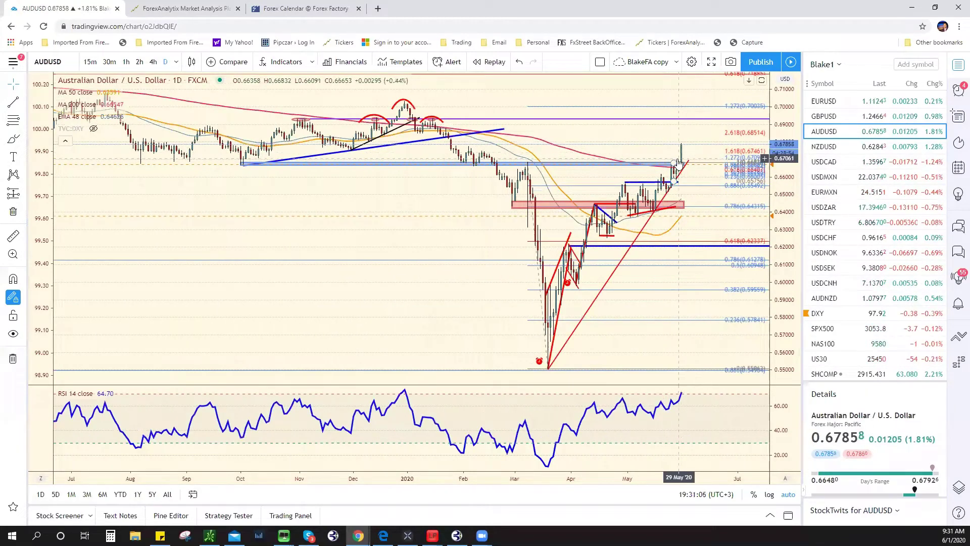
left_click(658, 207)
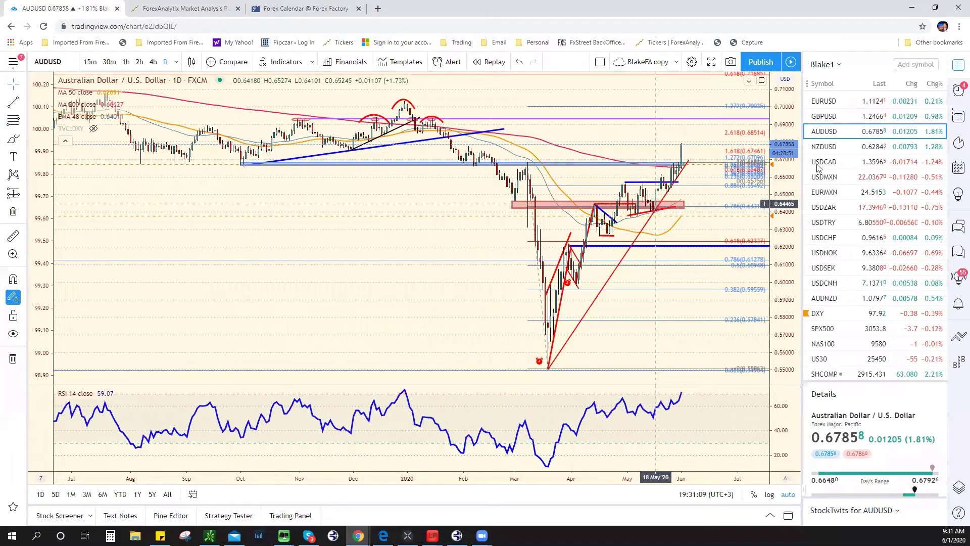
left_click(839, 147)
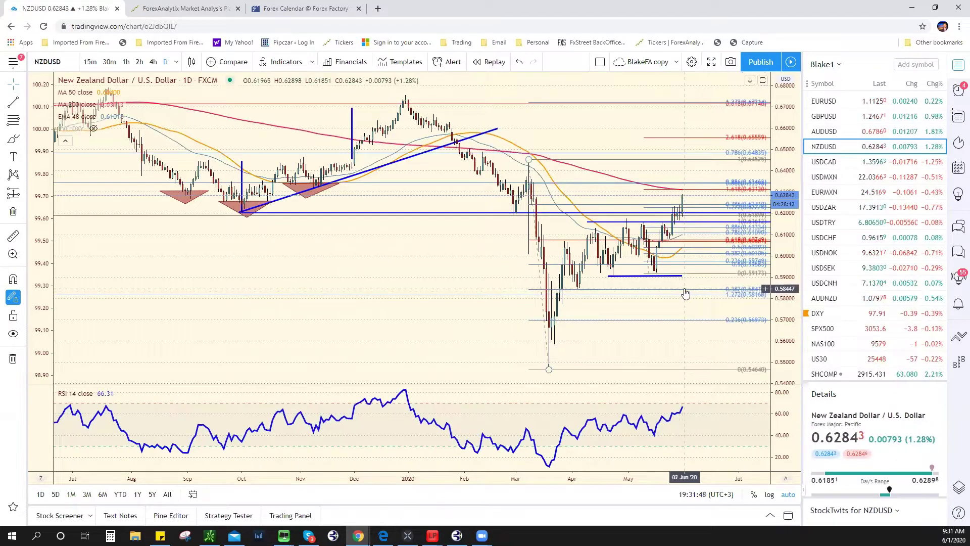
Zoom into the NZDUSD daily chart, then switch back to EURUSD
scroll(683, 292, "up", 2)
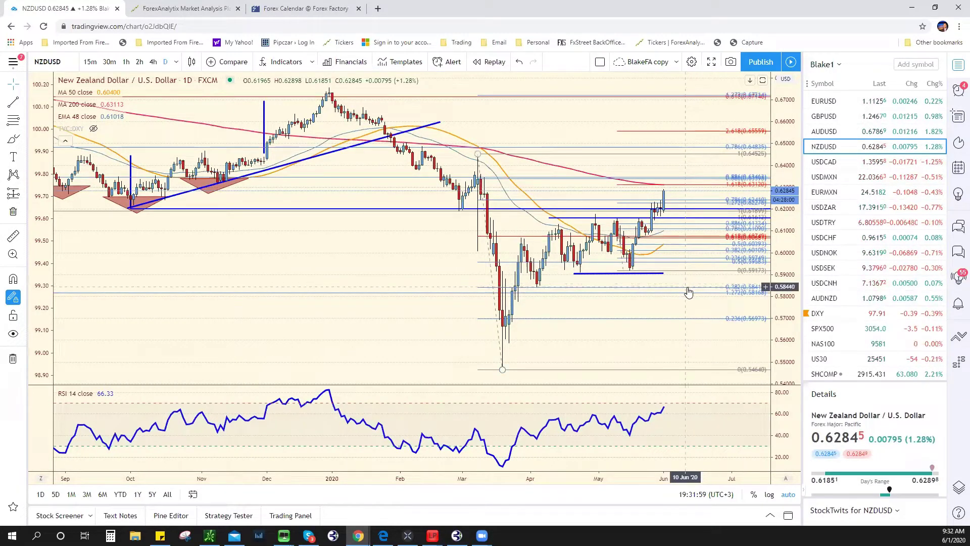
left_click(853, 99)
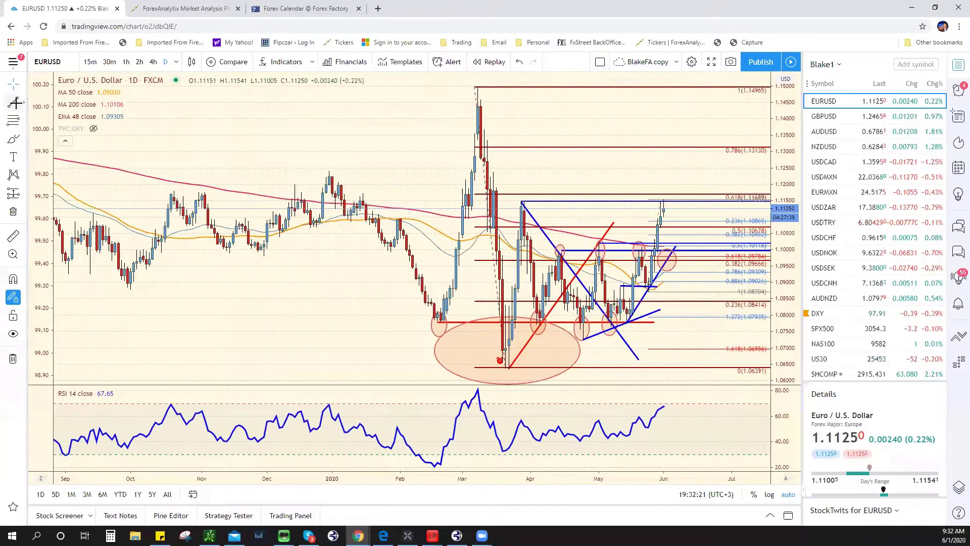
Draw a path on EURUSD daily from the latest high to a dip and rebound, then load USDMXN
scroll(459, 303, "up", 3)
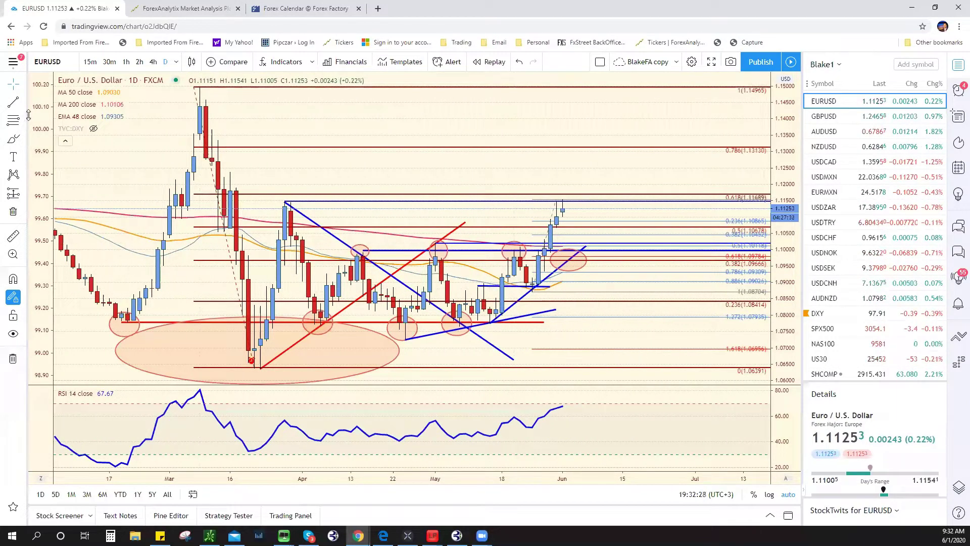
left_click(13, 102)
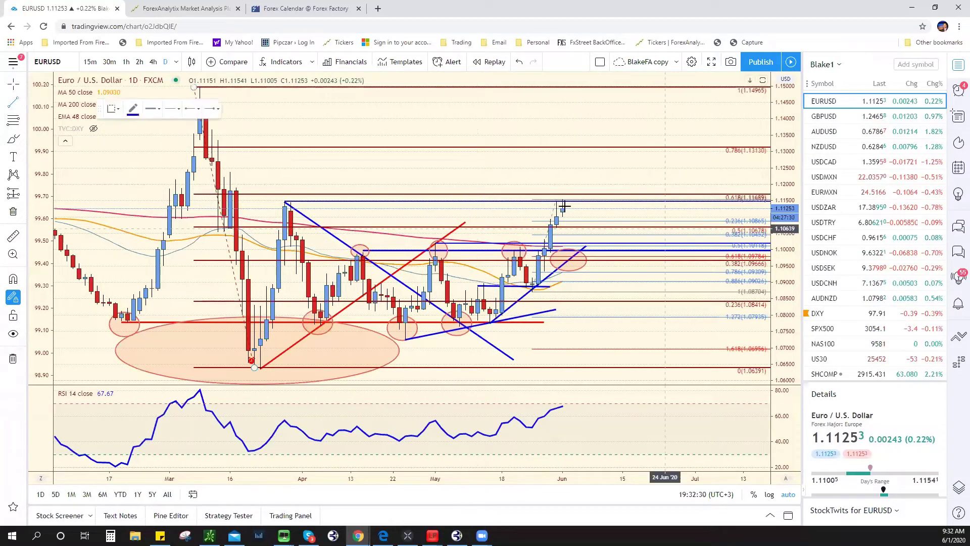
left_click(562, 207)
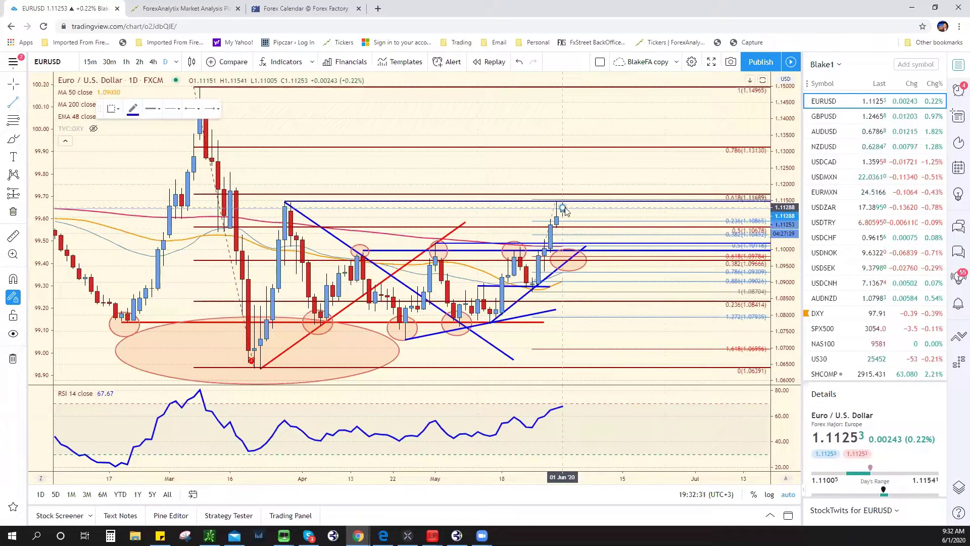
left_click(580, 238)
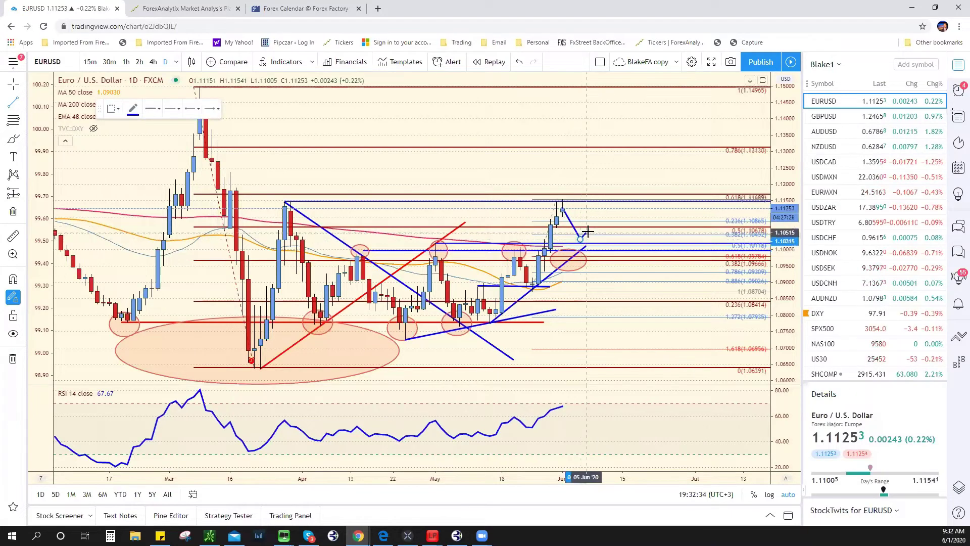
double_click(600, 221)
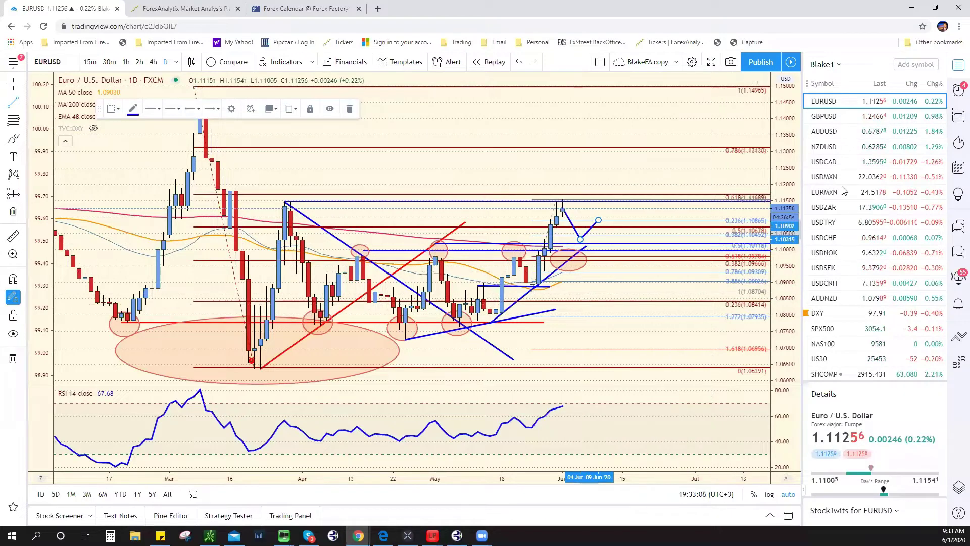
left_click(823, 177)
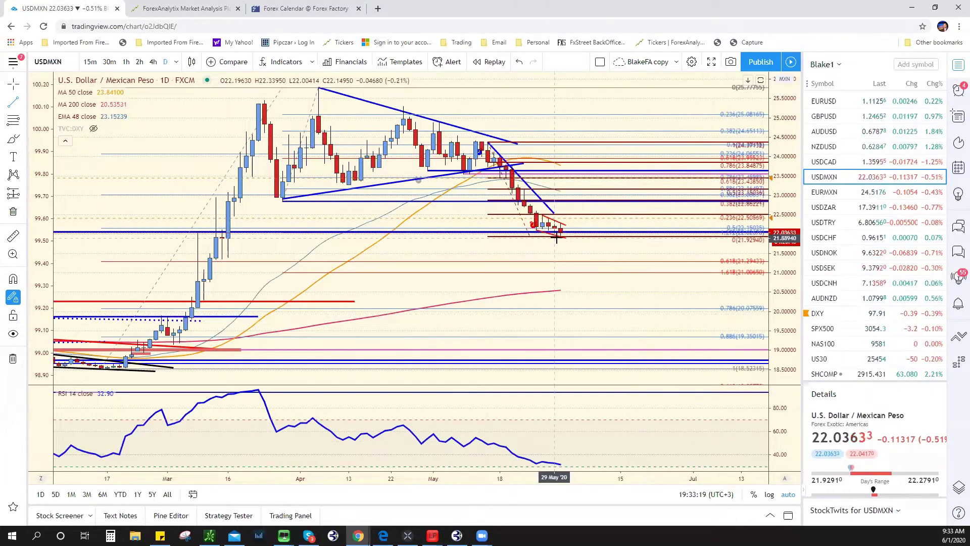
scroll(554, 253, "down", 5)
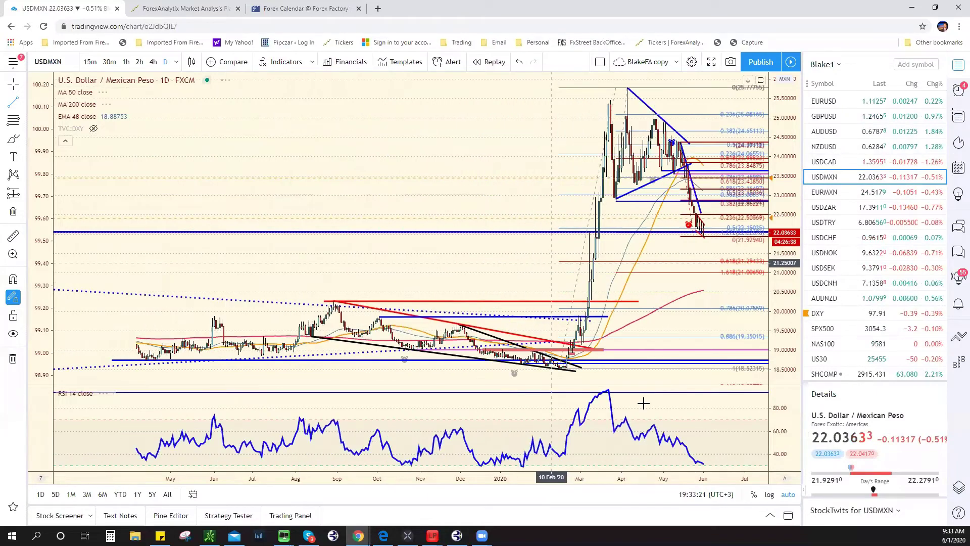
scroll(461, 345, "down", 5)
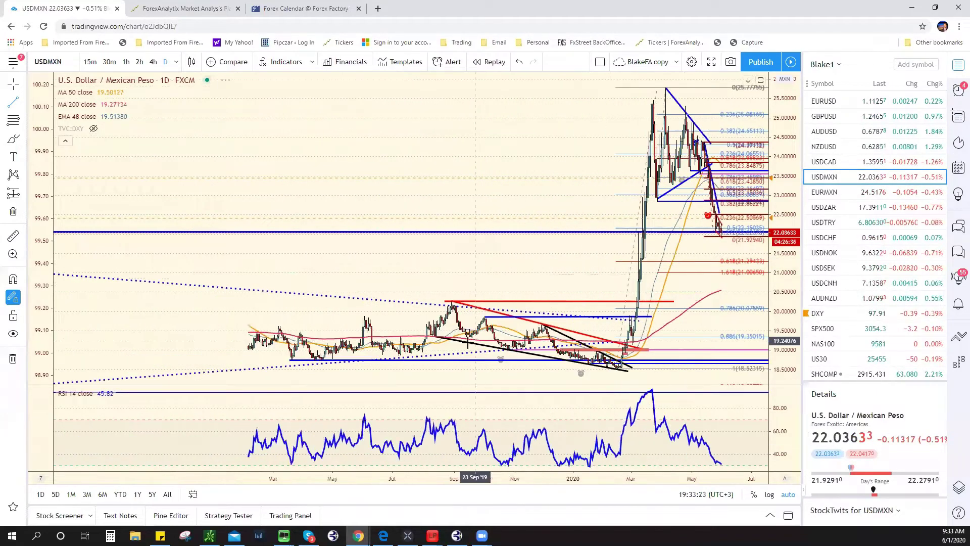
scroll(459, 346, "down", 3)
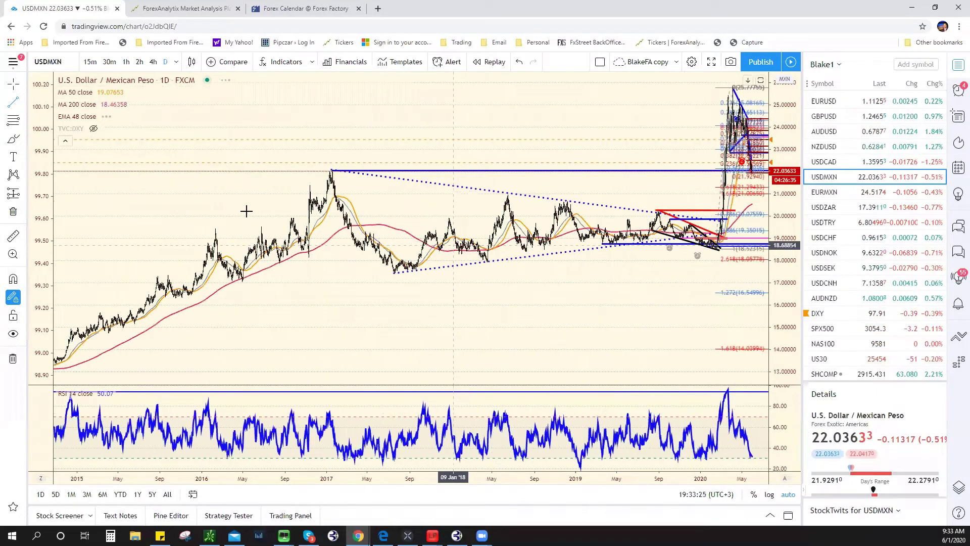
scroll(102, 213, "down", 2)
scroll(143, 232, "down", 3)
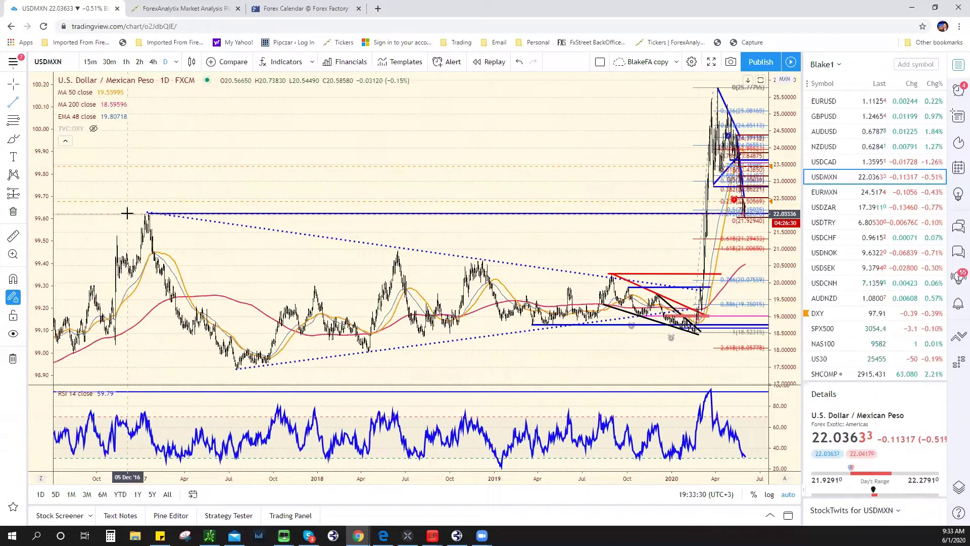
scroll(515, 317, "up", 3)
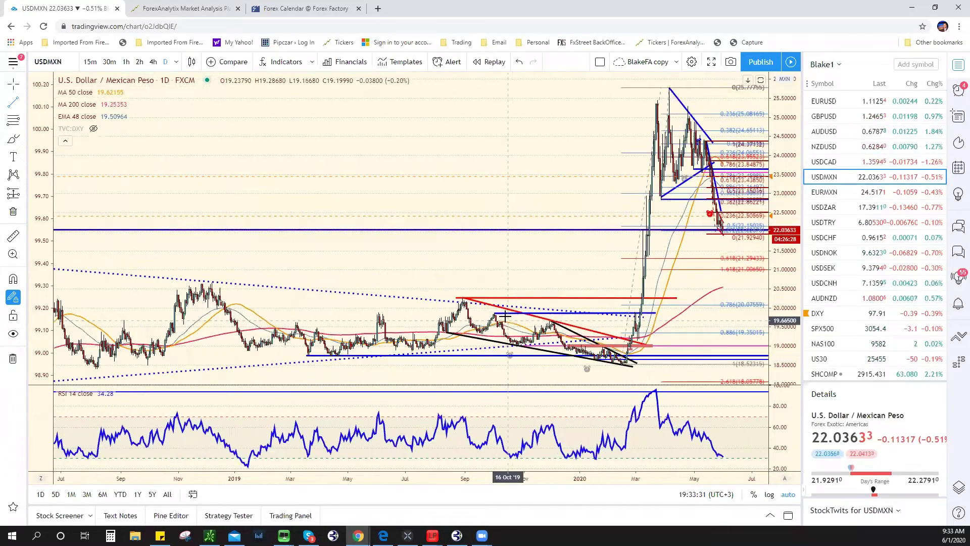
scroll(516, 318, "up", 4)
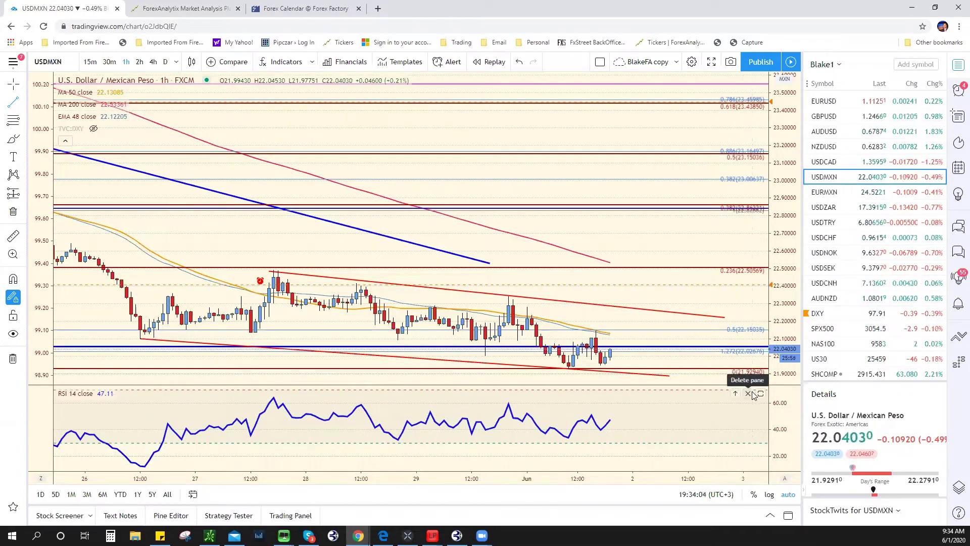
scroll(751, 394, "down", 2)
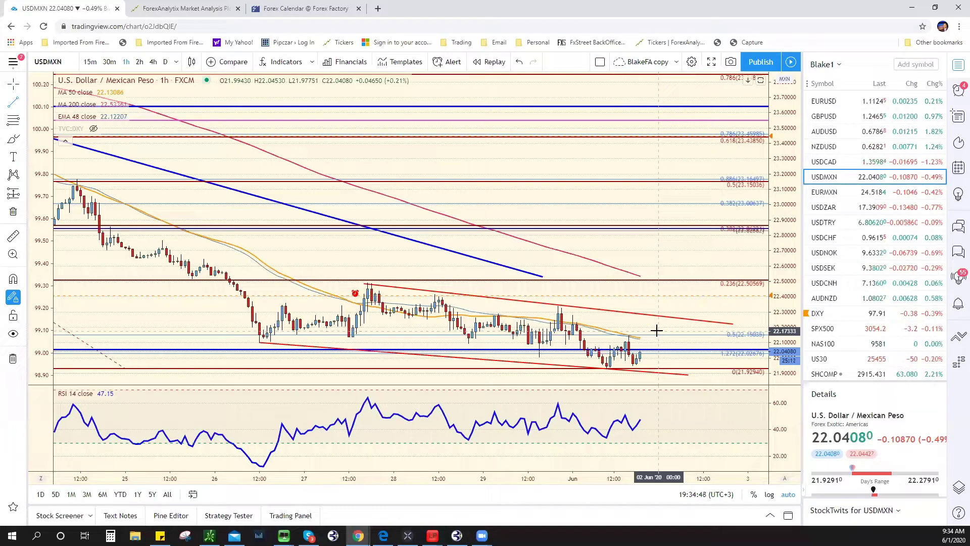
Cycle through EURUSD, GBPUSD, AUDUSD, NZDUSD and USDCAD in the watchlist
left_click(859, 105)
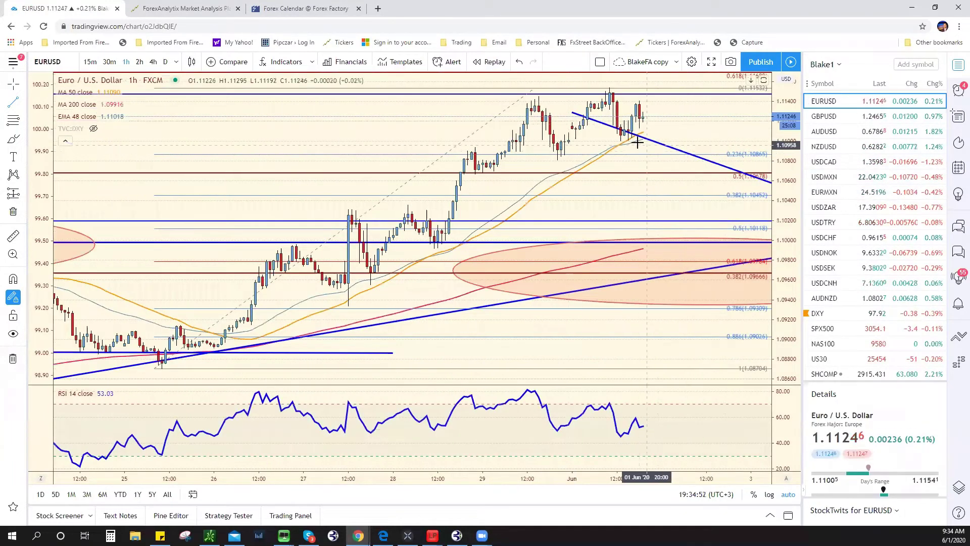
left_click(846, 118)
left_click(846, 130)
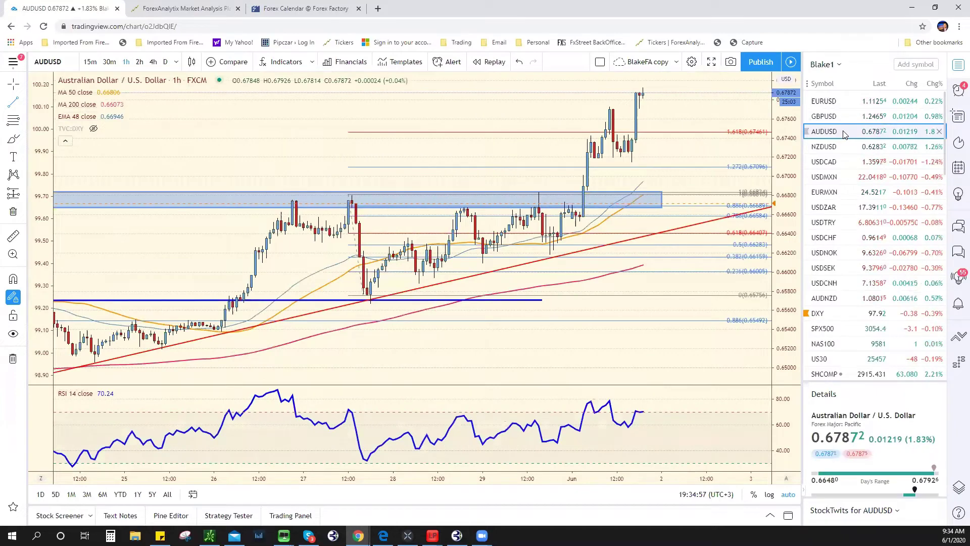
left_click(838, 147)
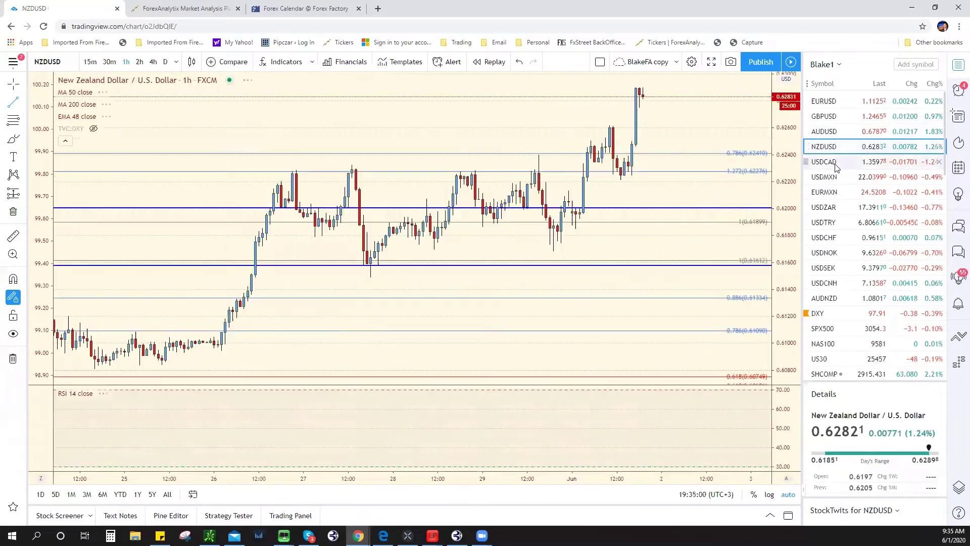
left_click(839, 161)
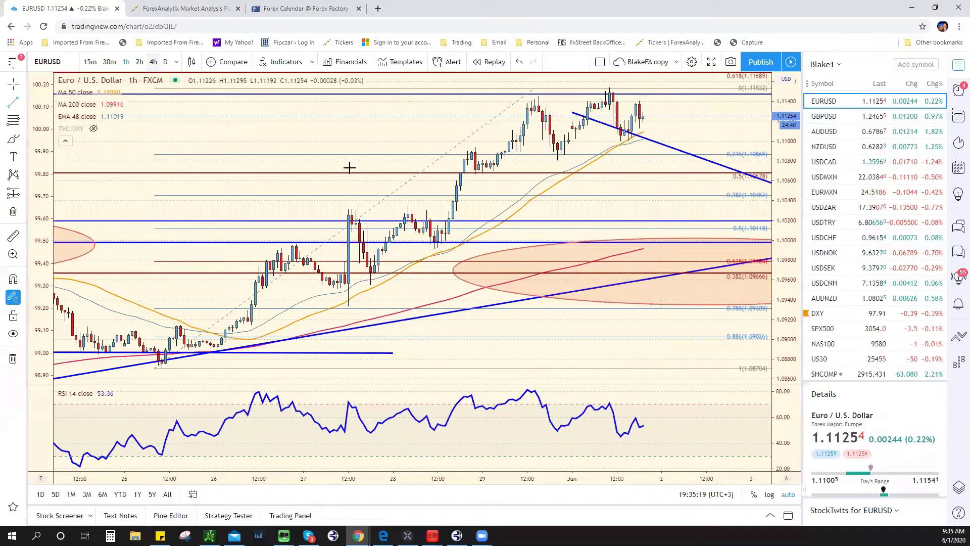
Switch the EURUSD chart to 4-hour candles and scroll down the watchlist
left_click(153, 61)
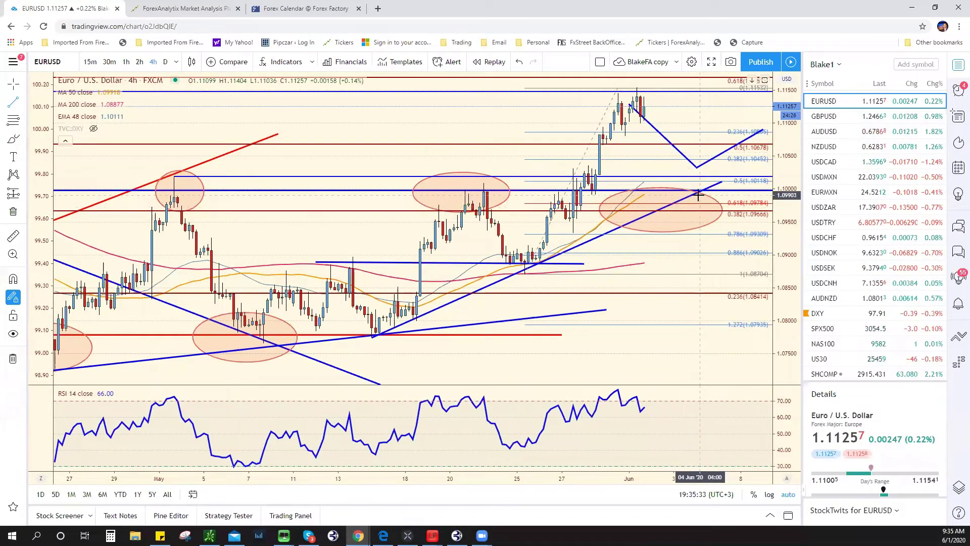
scroll(865, 237, "down", 1)
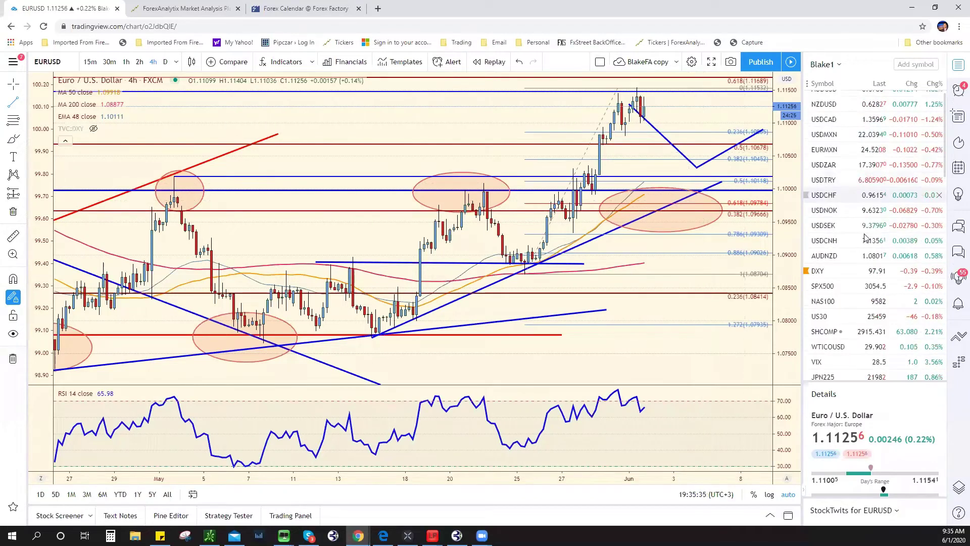
scroll(864, 243, "down", 8)
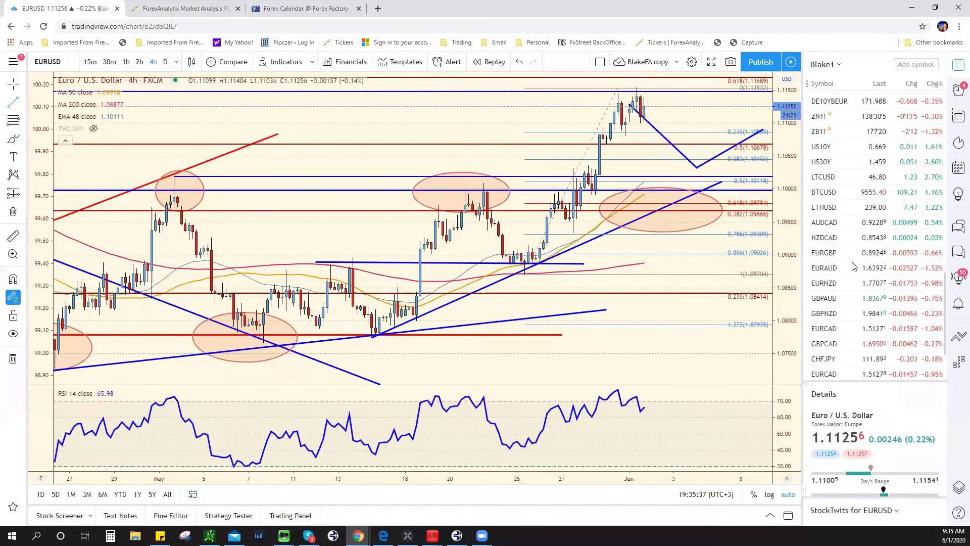
Open EURGBP and draw a rising trend line from the mid-May low
left_click(853, 253)
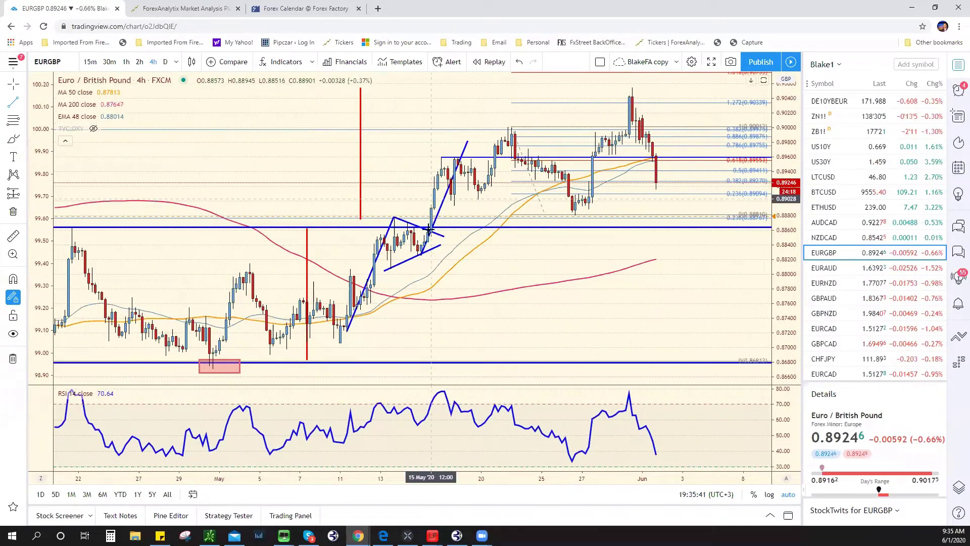
left_click(23, 103)
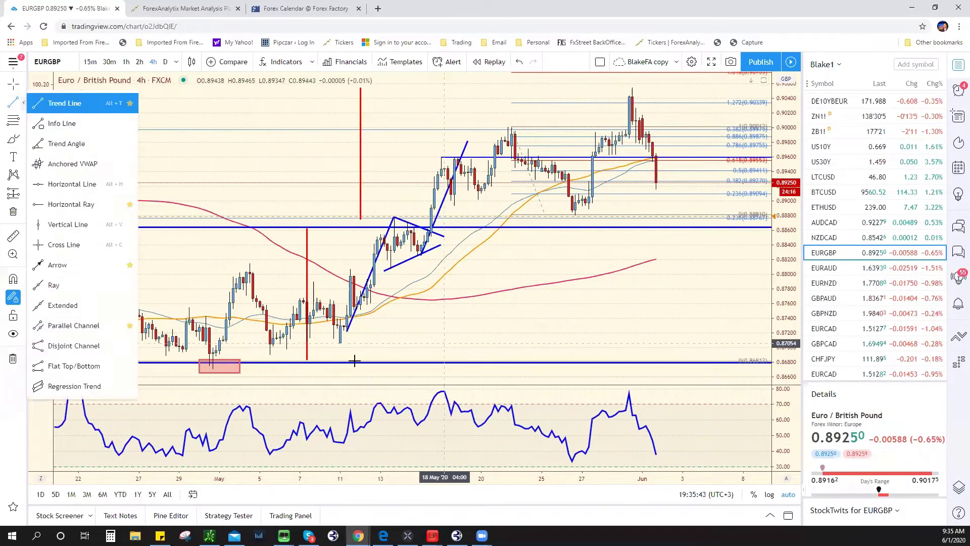
scroll(529, 346, "down", 3)
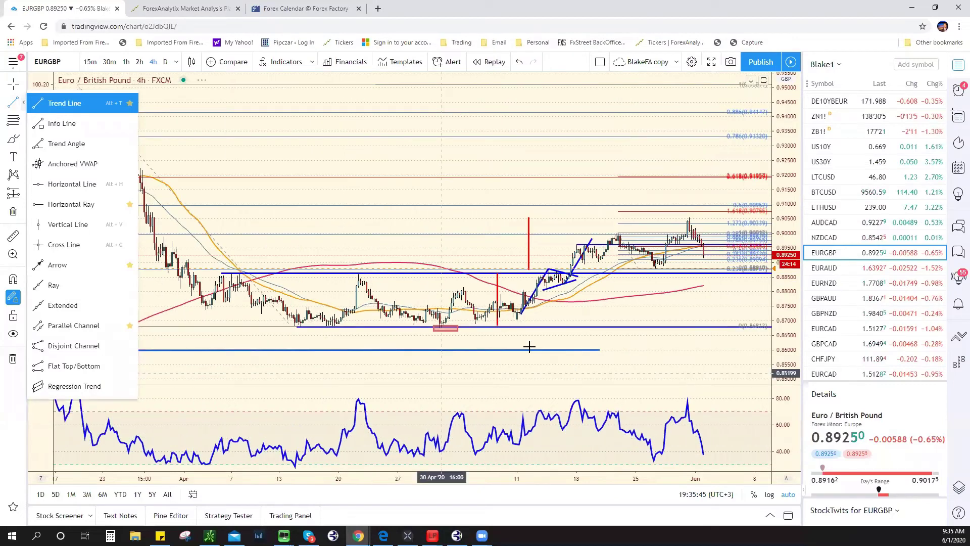
scroll(529, 346, "up", 3)
left_click(400, 341)
left_click(716, 148)
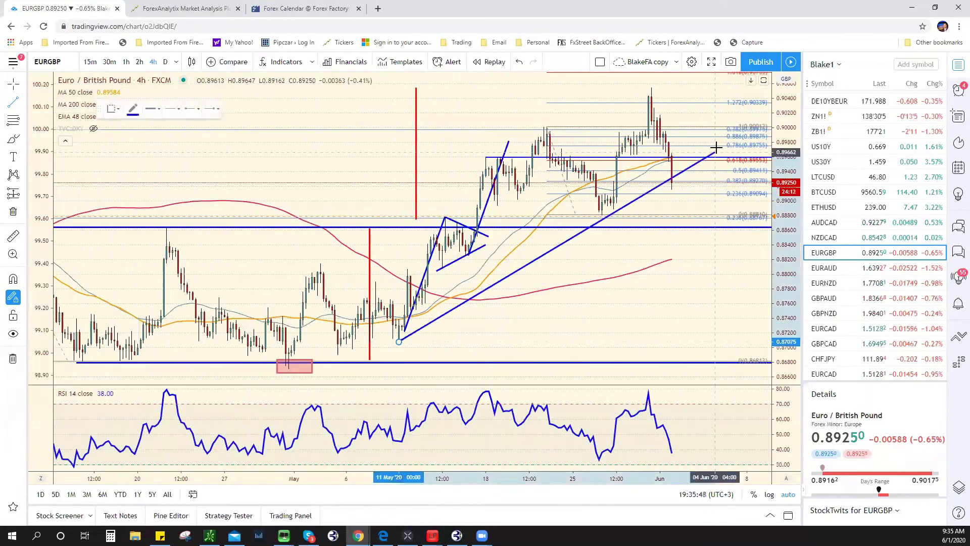
left_click(720, 145)
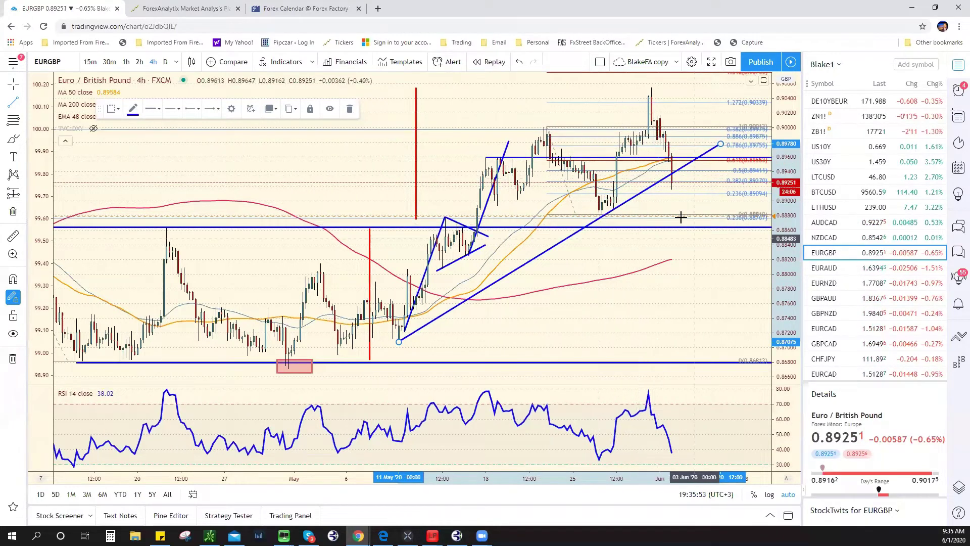
Move on from EURGBP to the EURAUD chart
scroll(681, 217, "down", 4)
scroll(680, 217, "up", 2)
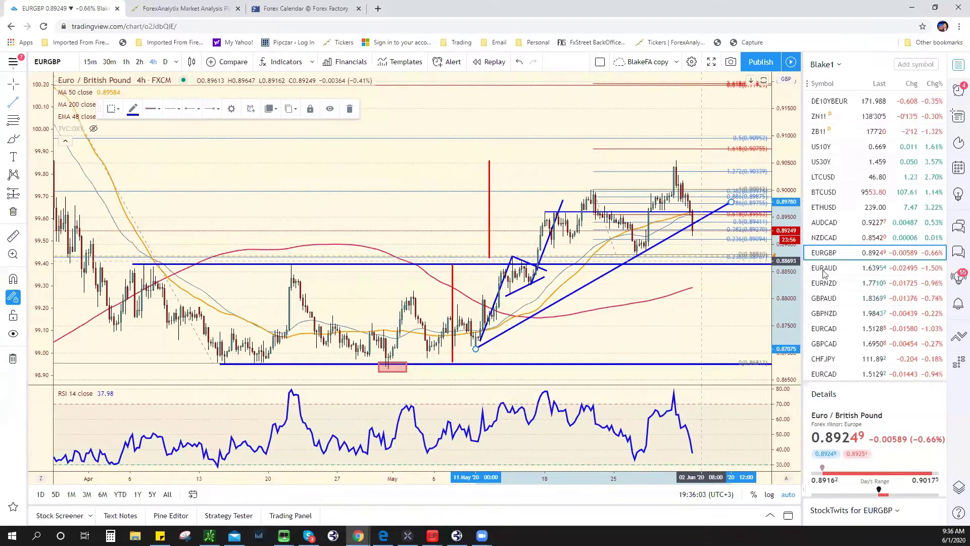
left_click(860, 271)
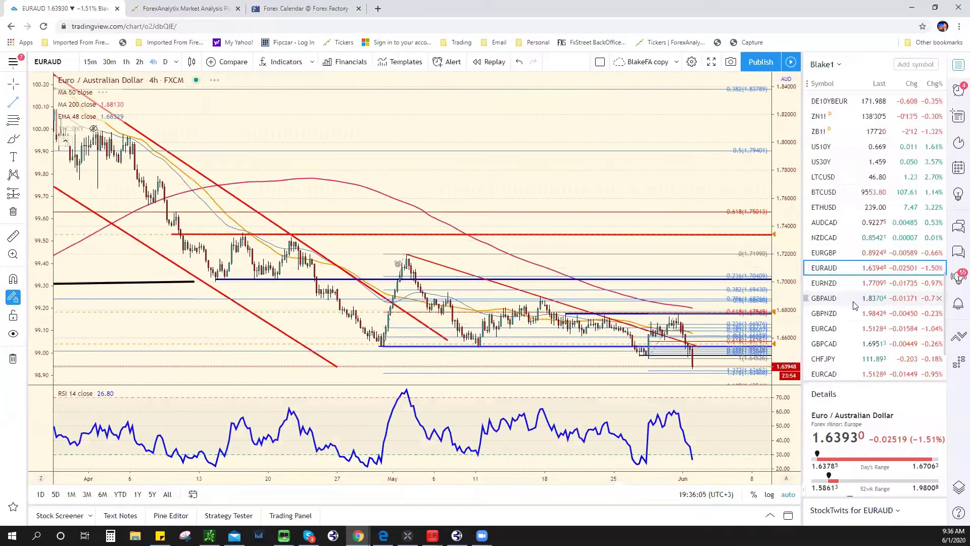
Flip from EURNZD to EURCAD and back to EURNZD
scroll(639, 364, "down", 2)
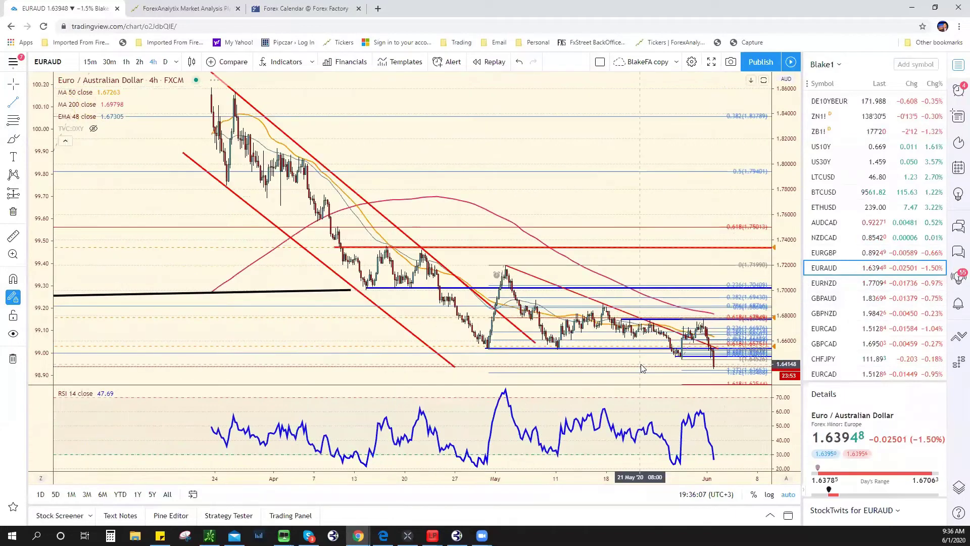
left_click(845, 286)
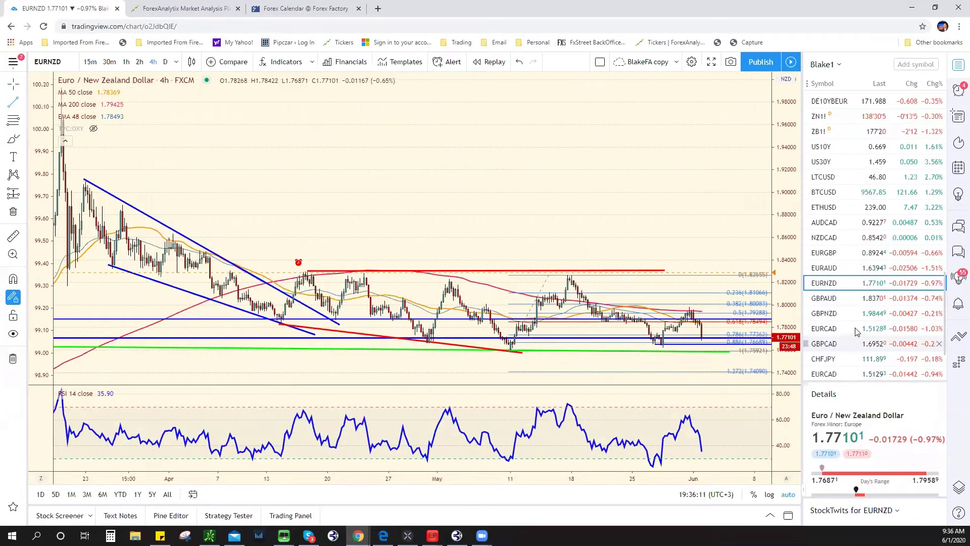
left_click(826, 329)
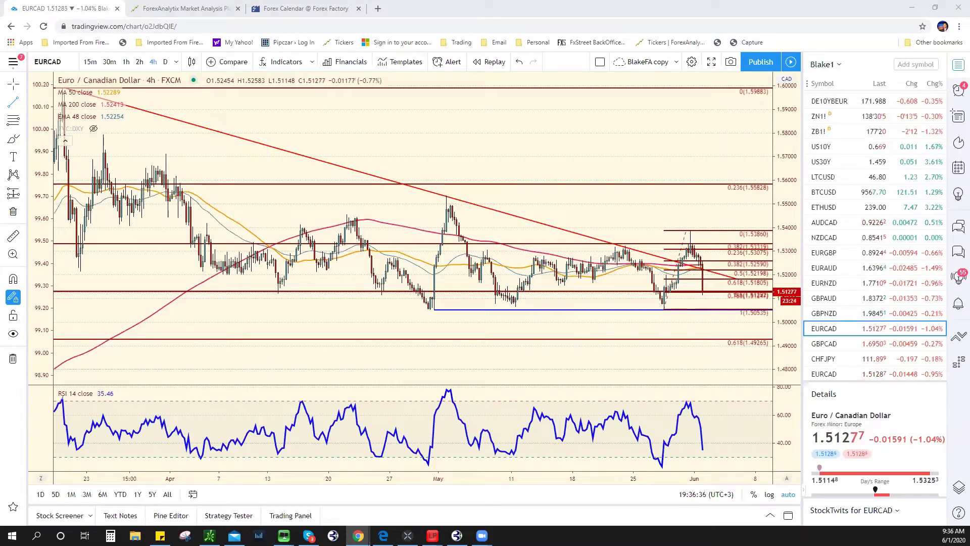
left_click(827, 286)
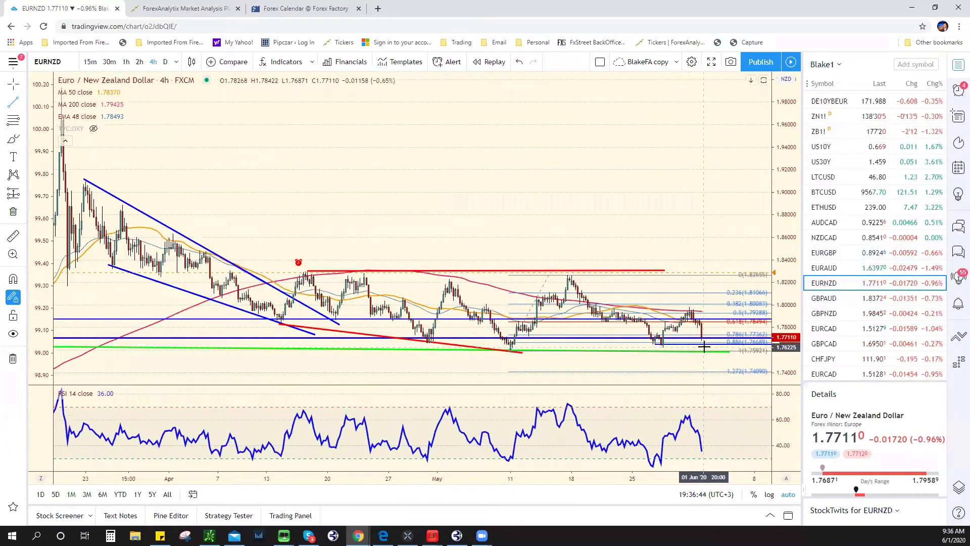
Mark EURNZD's late-May low near 1.765 with a horizontal line
scroll(691, 348, "up", 3)
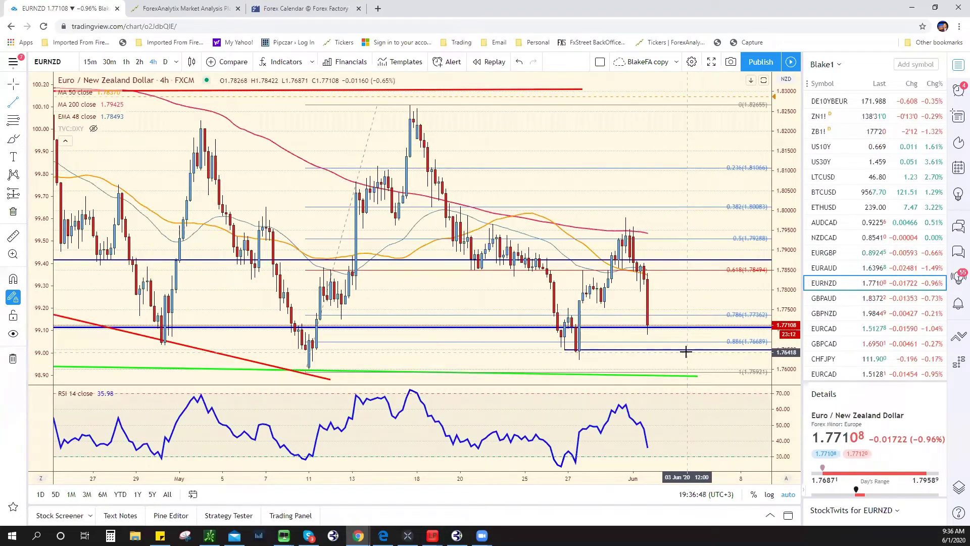
left_click(687, 349)
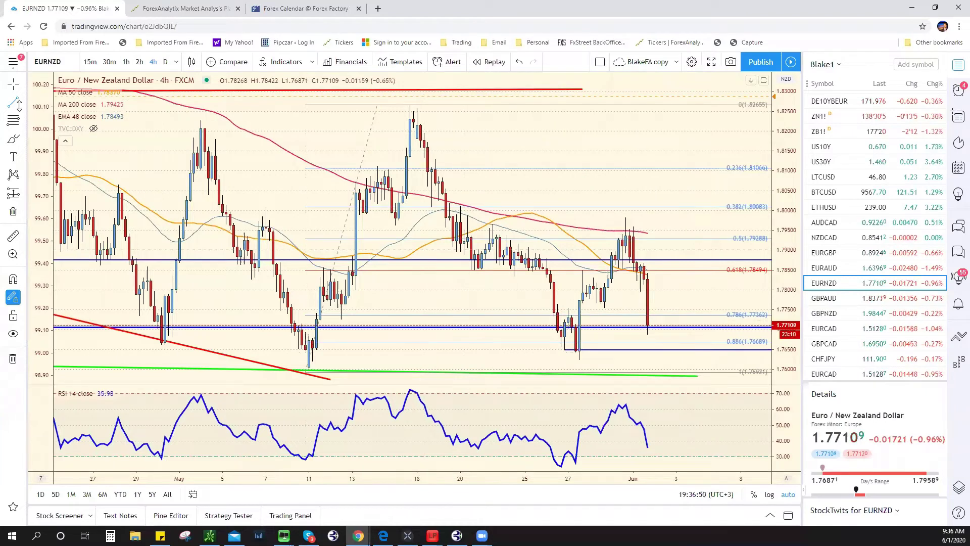
left_click(13, 121)
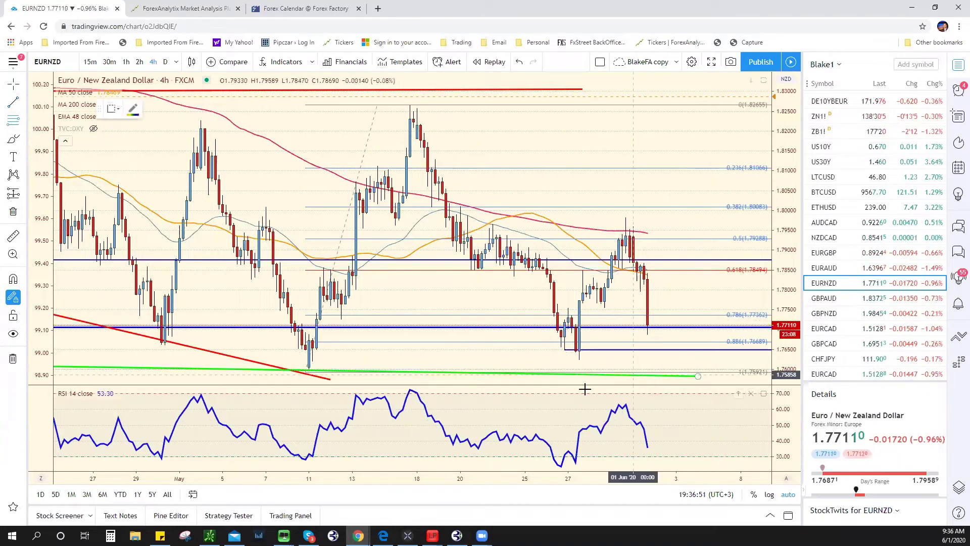
Span a Fibonacci retracement on EURNZD from the 27 May low (~1.7619) to the 29 May high (~1.7979)
left_click(576, 361)
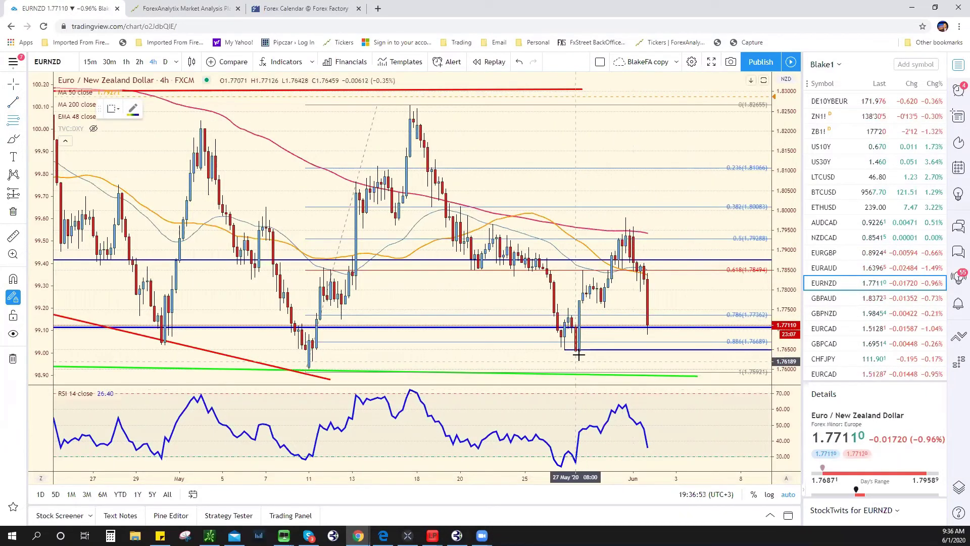
left_click(622, 219)
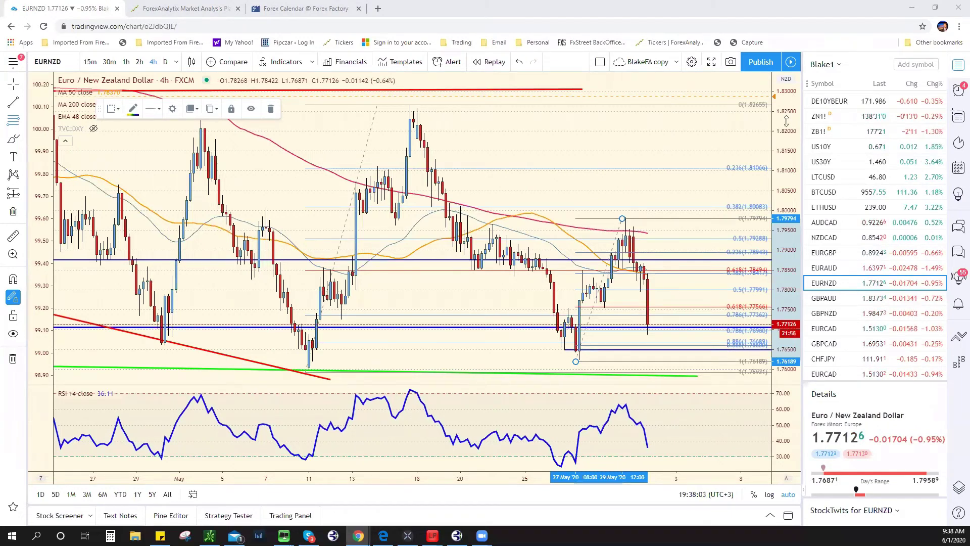
scroll(852, 116, "up", 10)
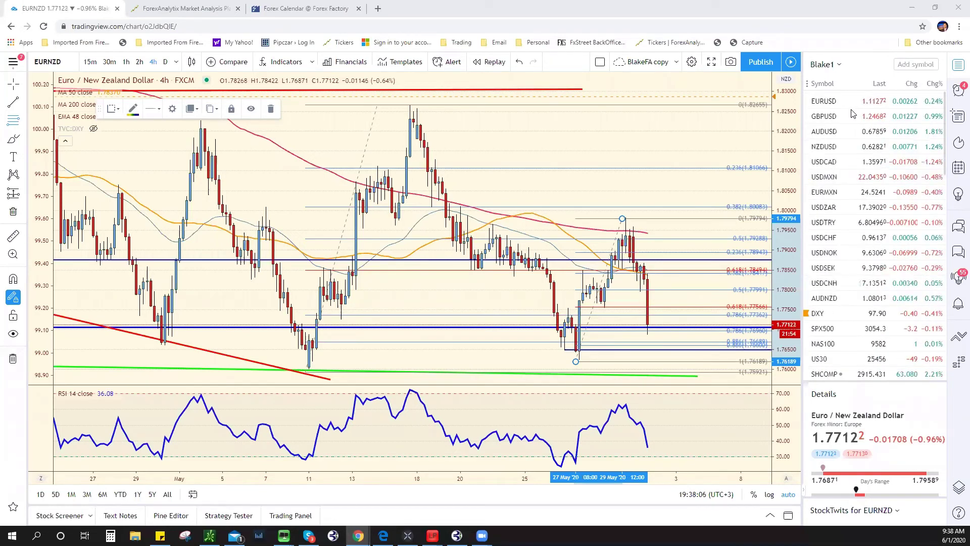
Reopen the EURUSD 4-hour chart from the watchlist, then bring up the ForexAnalytix dashboard
left_click(852, 103)
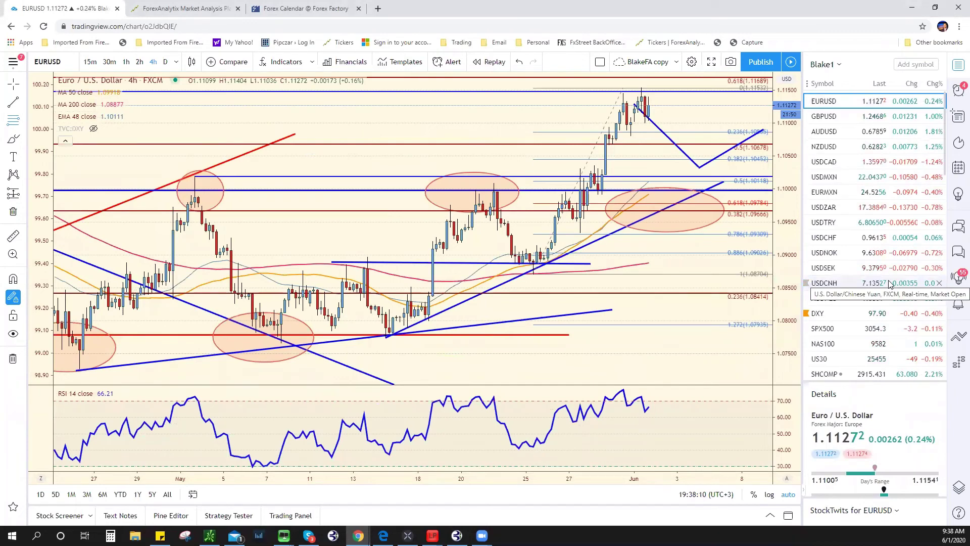
left_click(195, 8)
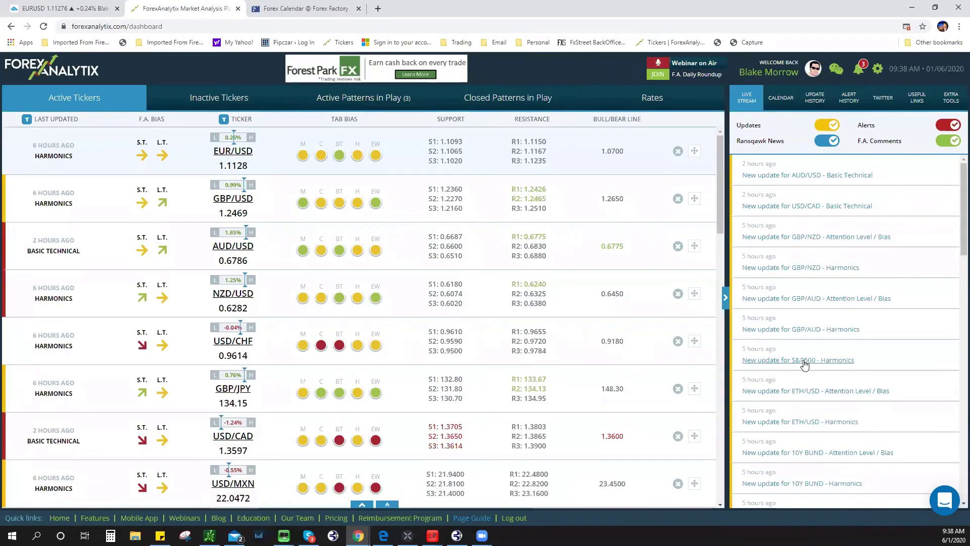
Go to the ForexAnalytix home page via the dashboard's Home quick link
left_click(58, 518)
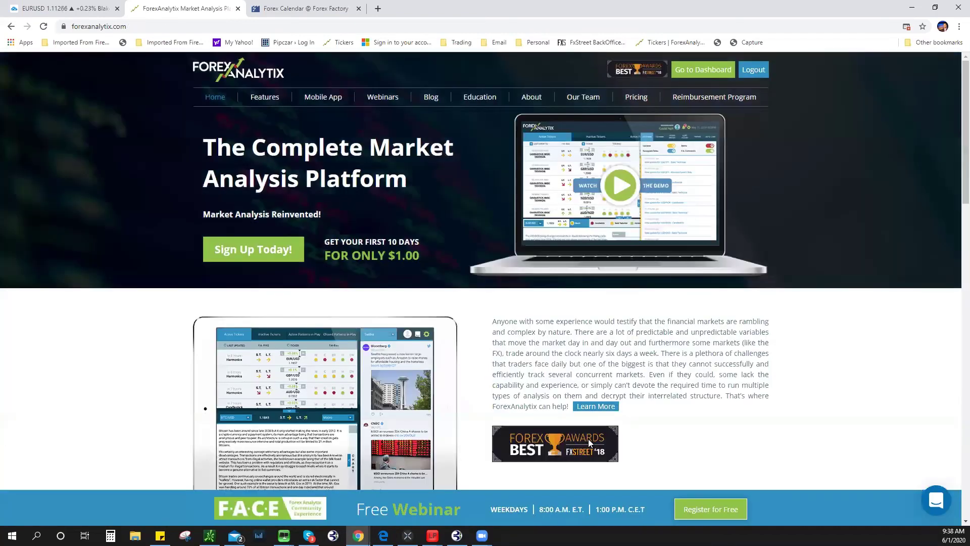